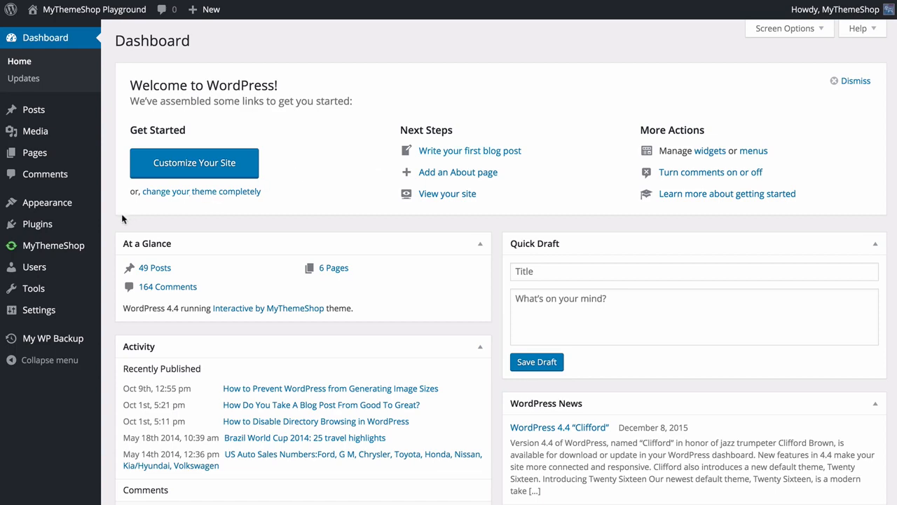
Step: Find the My WP Translate plugin by searching the plugin directory for "my wp translate", and install and activate it
{"action": "left_click", "coordinate": [69, 226]}
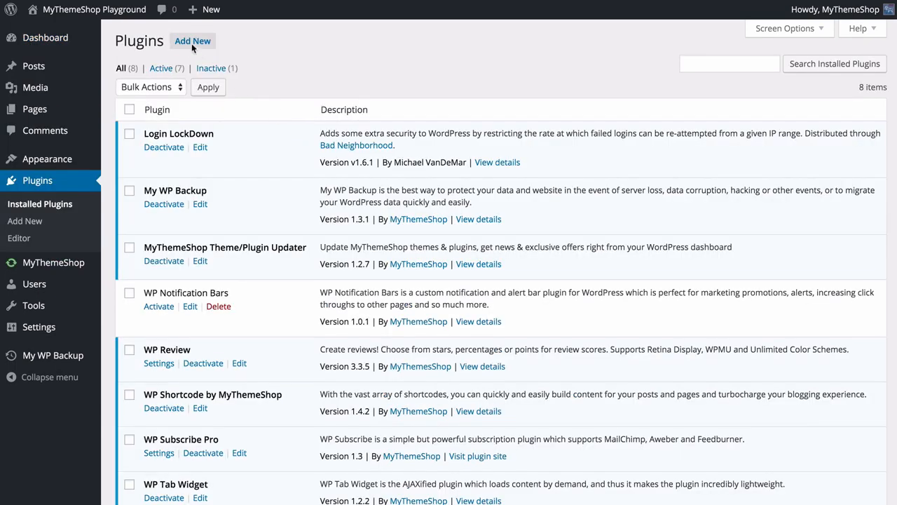
{"action": "left_click", "coordinate": [192, 42]}
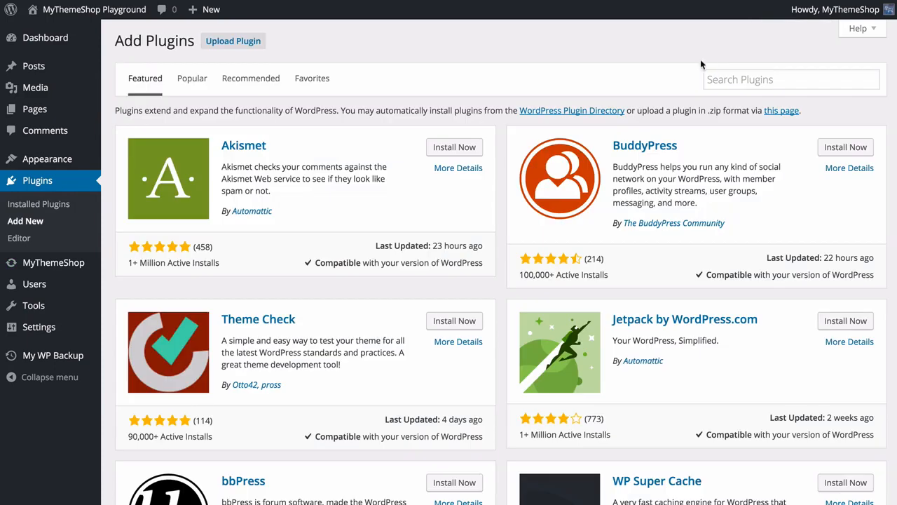
{"action": "left_click", "coordinate": [735, 79]}
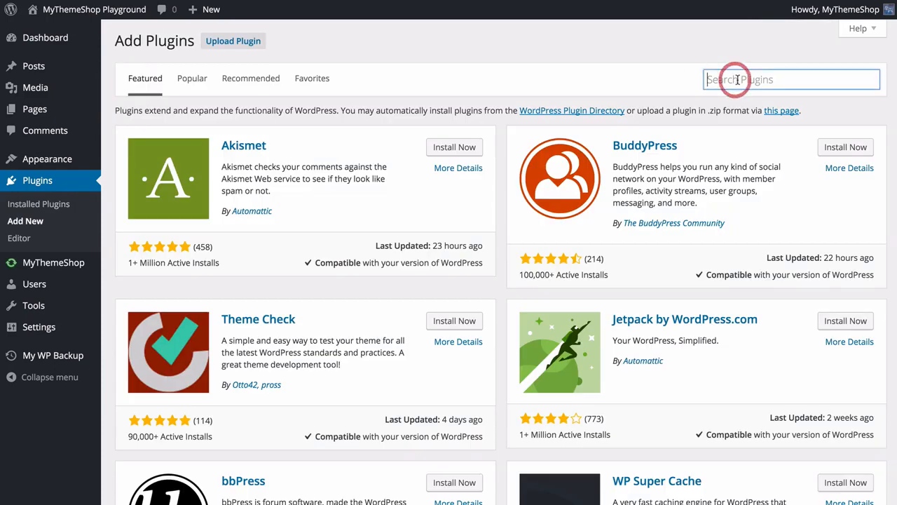
{"action": "type", "text": "my wp translate"}
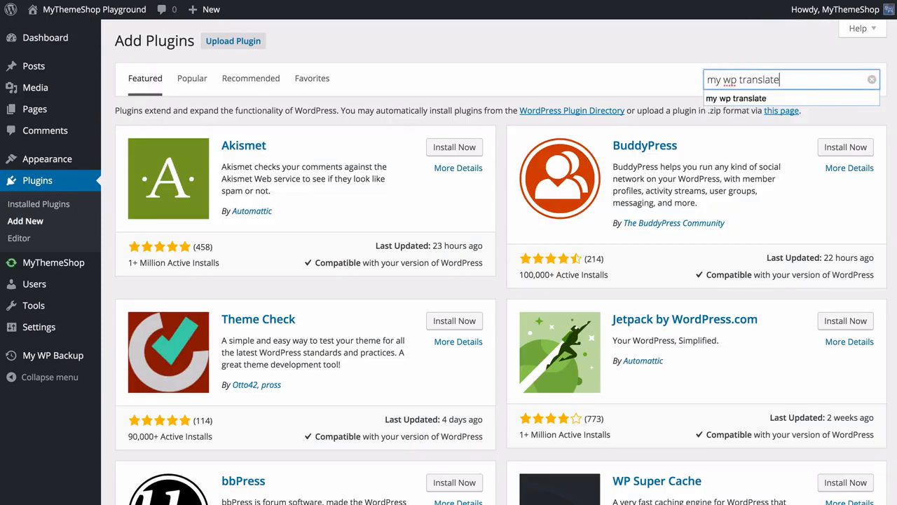
{"action": "key", "text": "Return"}
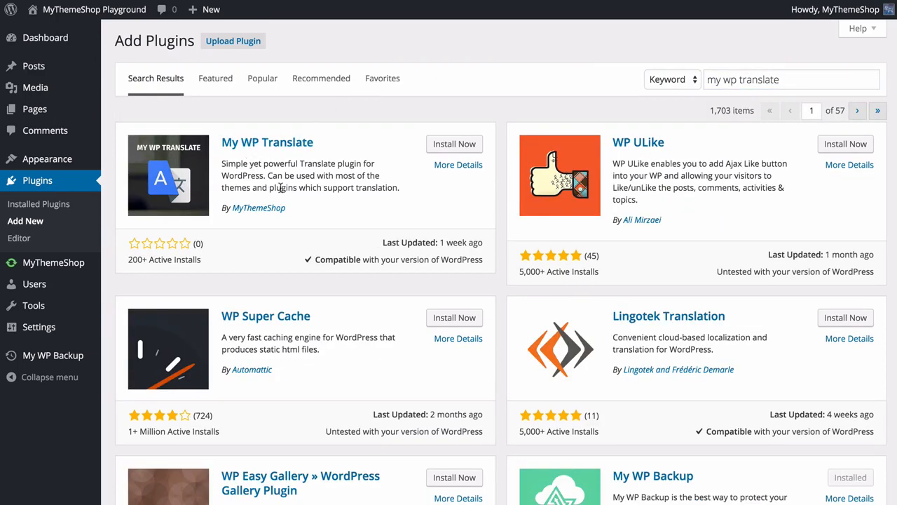
{"action": "left_click", "coordinate": [436, 152]}
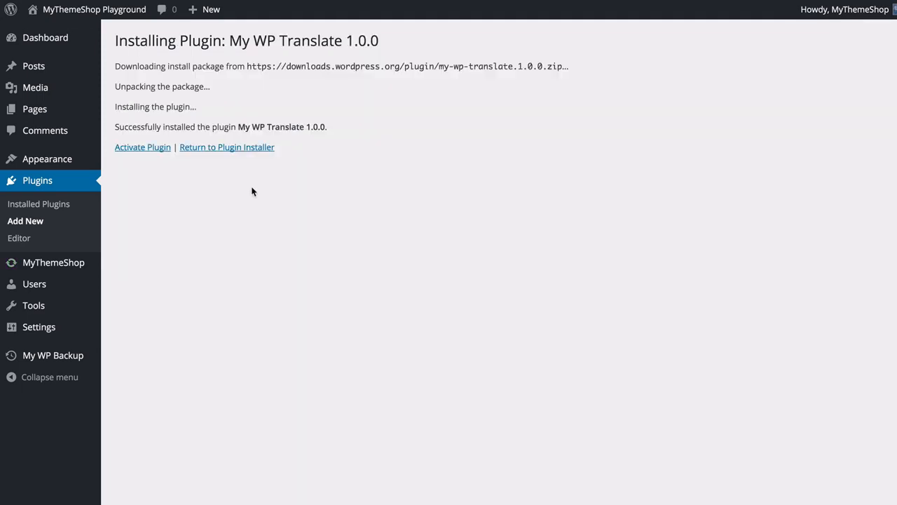
{"action": "left_click", "coordinate": [156, 152]}
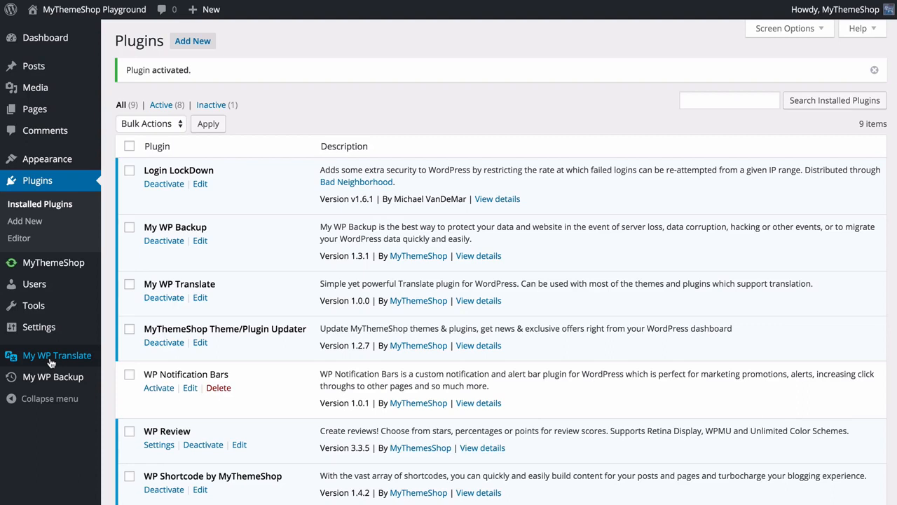
Step: Enable the translation panel for the Interactive by MyThemeShop theme in My WP Translate
{"action": "left_click", "coordinate": [85, 359]}
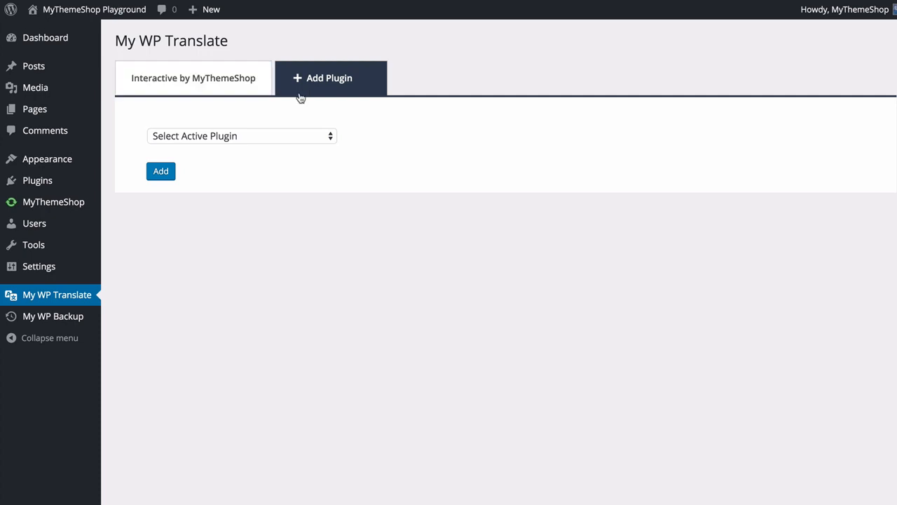
{"action": "left_click", "coordinate": [249, 92]}
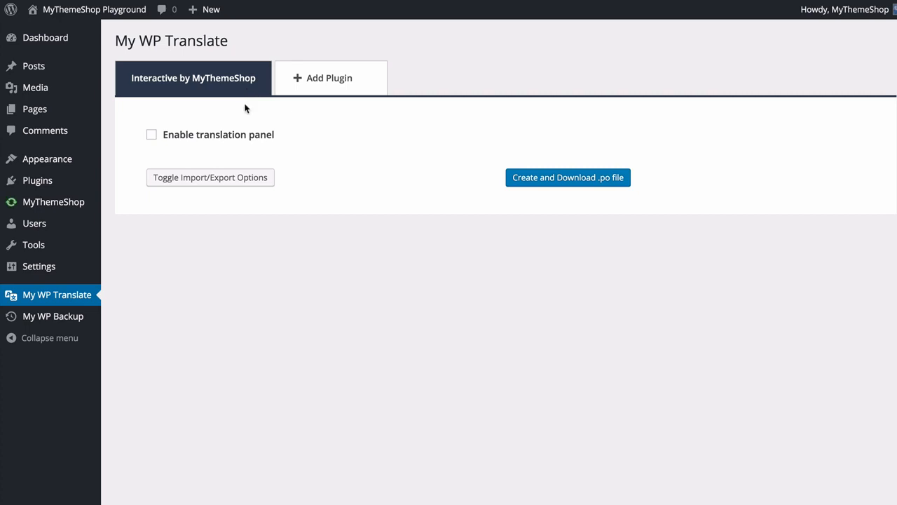
{"action": "left_click", "coordinate": [236, 142]}
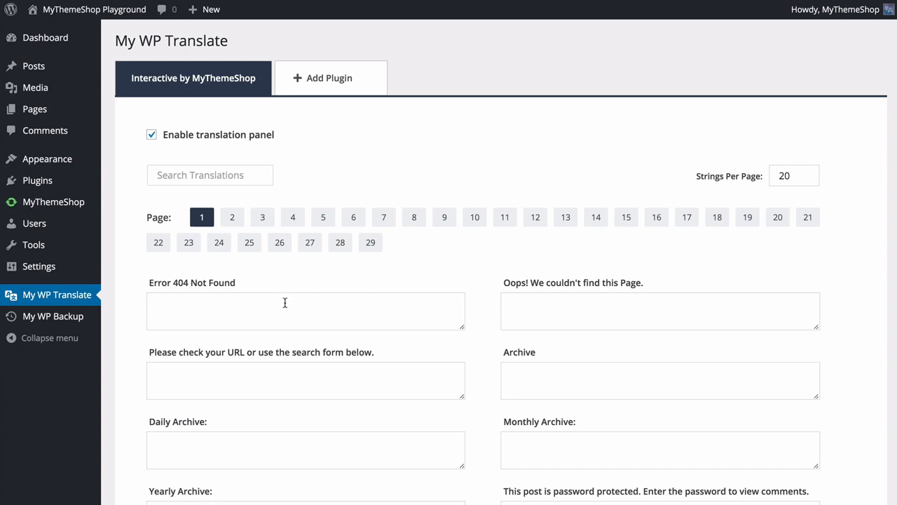
Step: Set the number of strings per page in the translation panel to 100
{"action": "double_click", "coordinate": [784, 176]}
{"action": "type", "text": "100"}
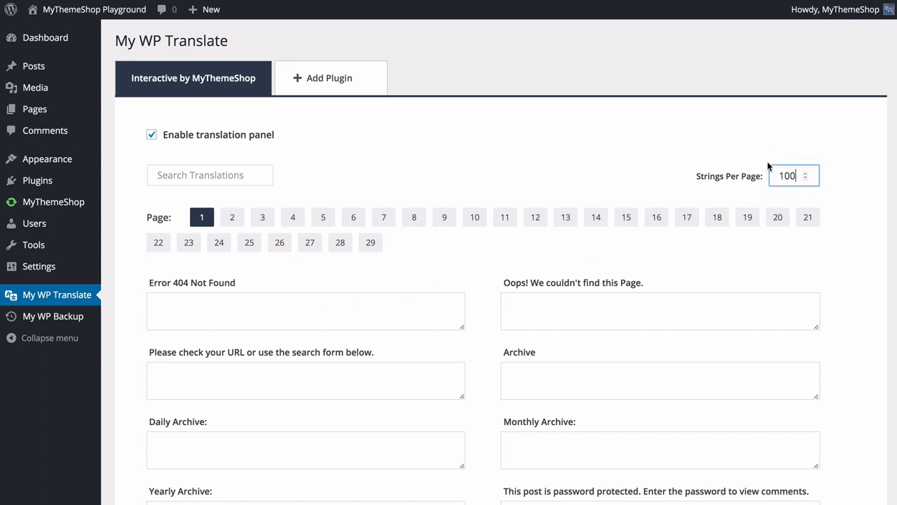
{"action": "left_click", "coordinate": [771, 148]}
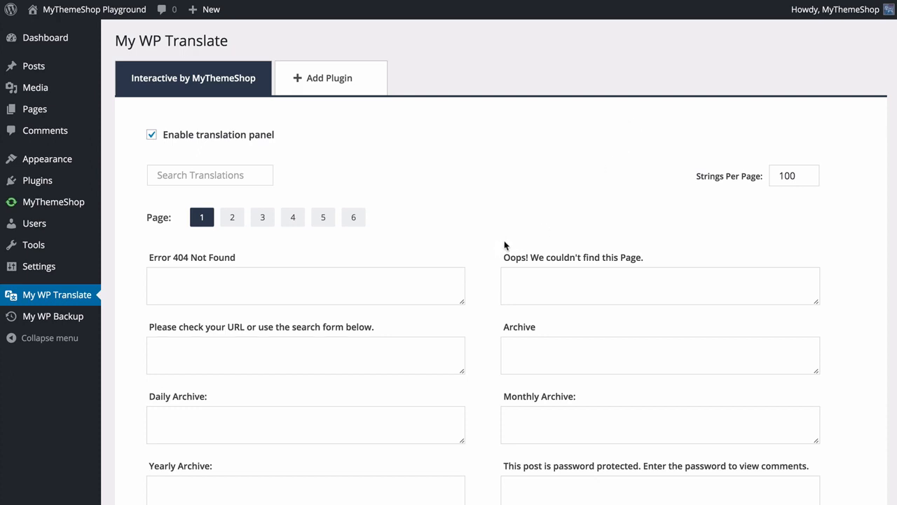
Step: Look through string pages 2 and 3, and on page 1 translate "Error 404 Not Found" as "Erreur 404 Introuvable"
{"action": "left_click", "coordinate": [232, 218]}
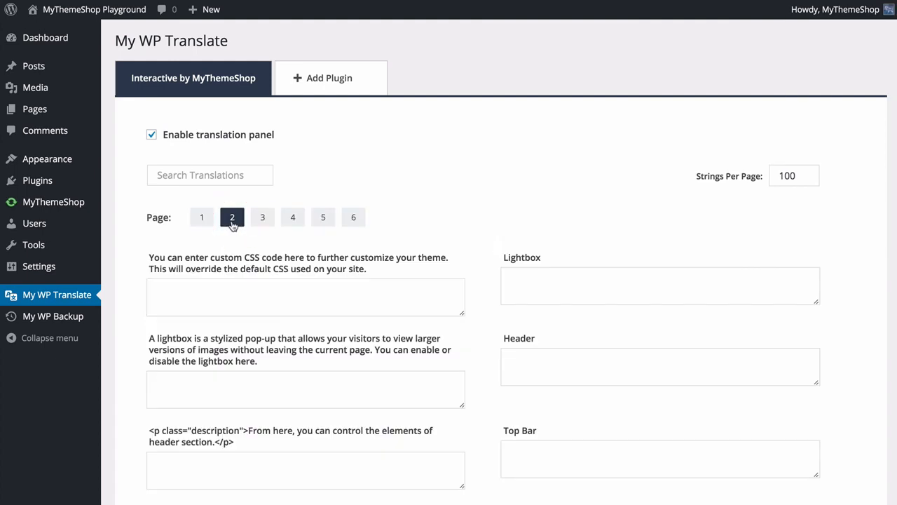
{"action": "left_click", "coordinate": [264, 222]}
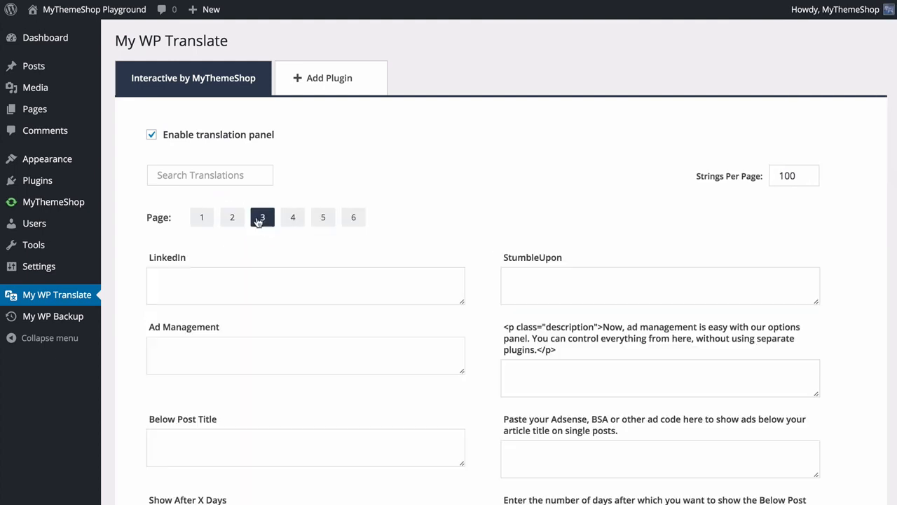
{"action": "left_click", "coordinate": [201, 221]}
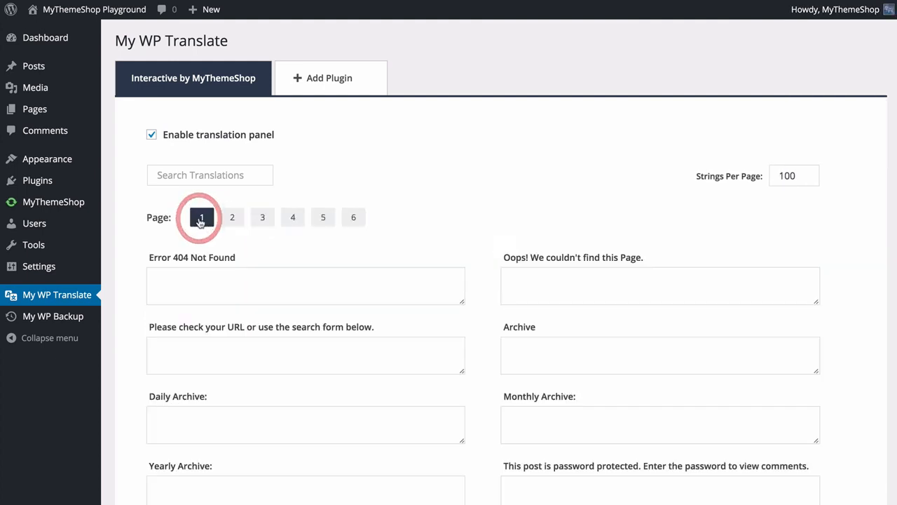
{"action": "left_click", "coordinate": [215, 284]}
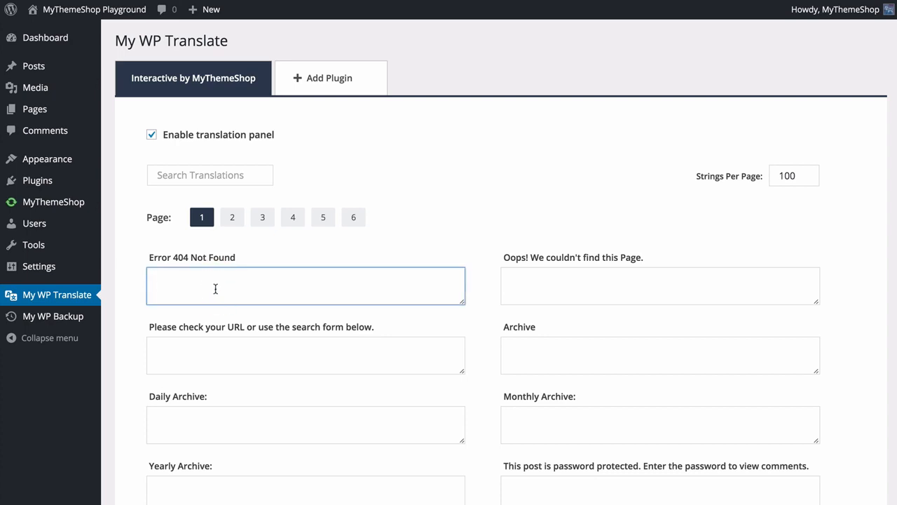
{"action": "type", "text": "Erreur 404 Introuvable"}
{"action": "left_click", "coordinate": [139, 298]}
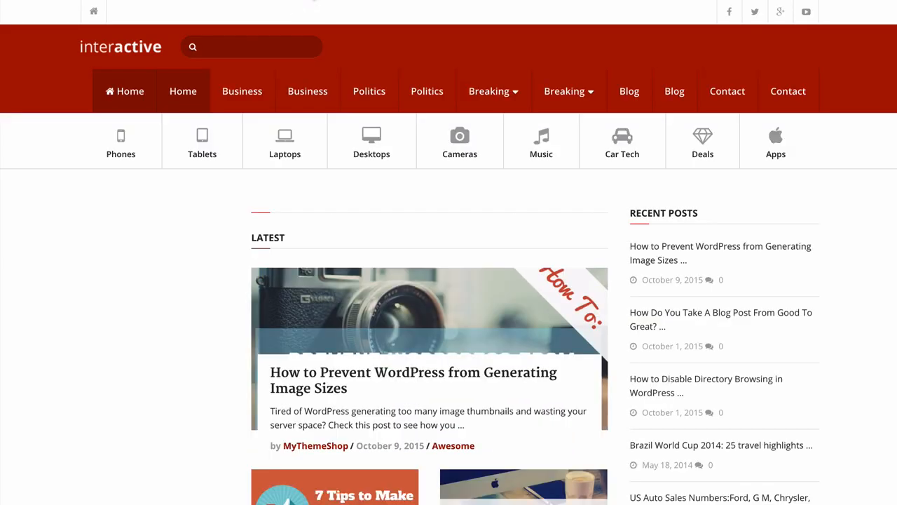
Step: Request the nonexistent page "asdf" on the live site to check the translated 404 heading, and return to the translation panel
{"action": "left_click", "coordinate": [313, 0]}
{"action": "type", "text": "asdf"}
{"action": "key", "text": "Return"}
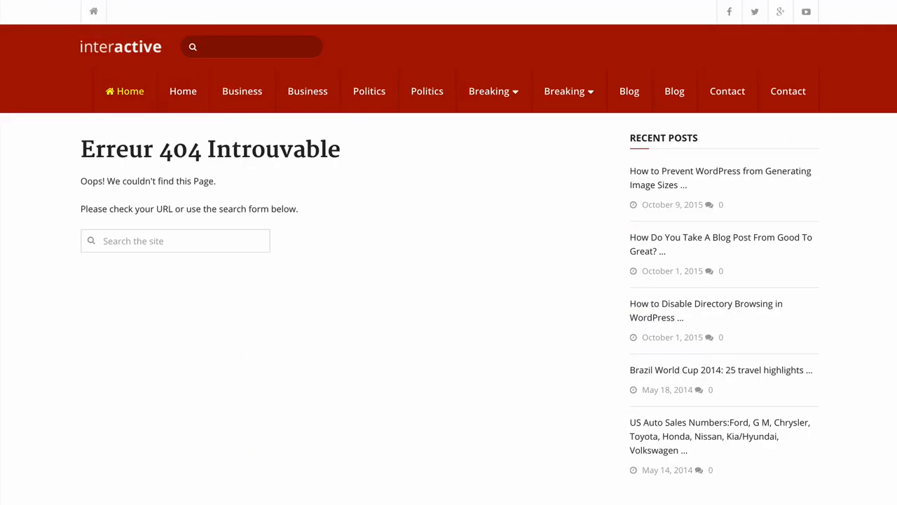
{"action": "left_click_drag", "start_coordinate": [82, 149], "coordinate": [335, 147]}
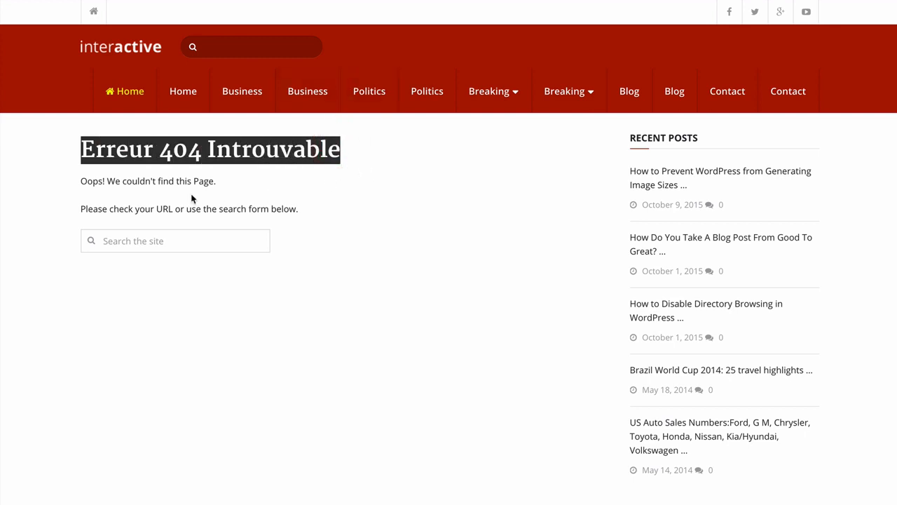
{"action": "left_click", "coordinate": [321, 219]}
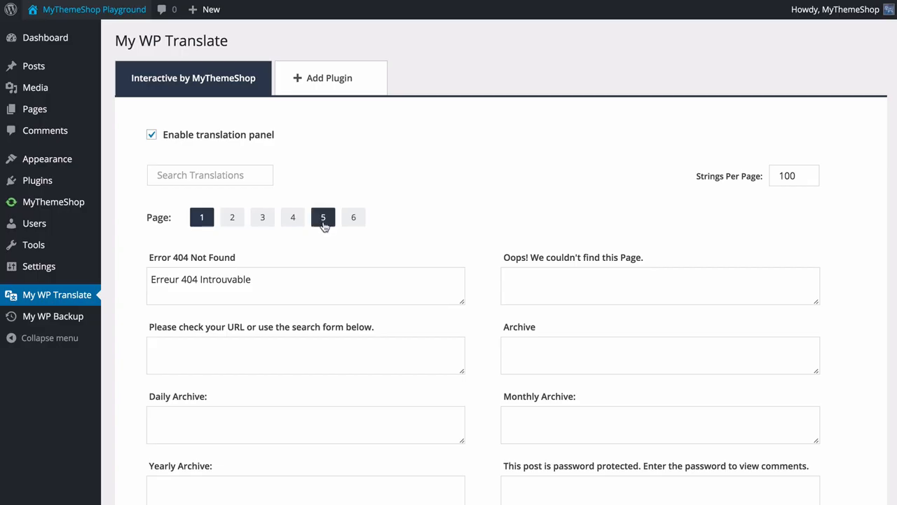
Step: Search the strings for "oops", translate the match as "Oops! Nous ne pouvions pas trouver cette page.", and clear the search
{"action": "left_click", "coordinate": [597, 285]}
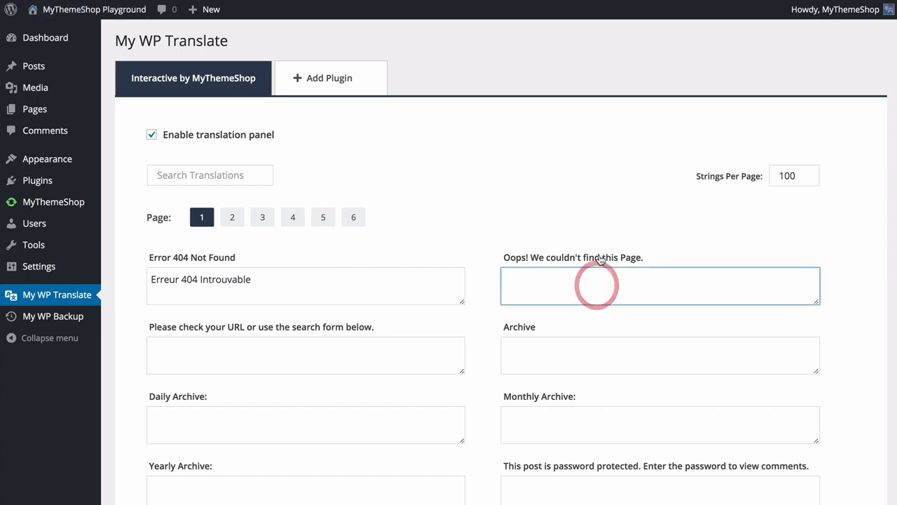
{"action": "left_click", "coordinate": [520, 198]}
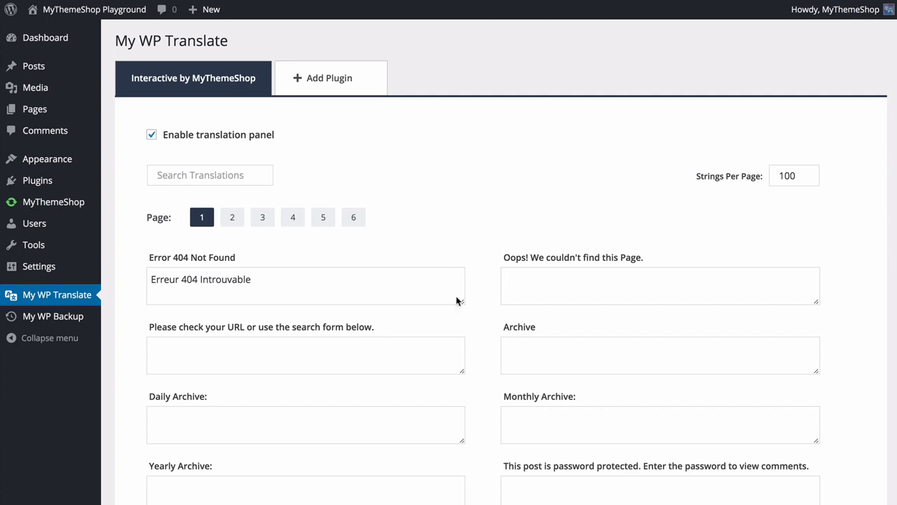
{"action": "left_click", "coordinate": [217, 180]}
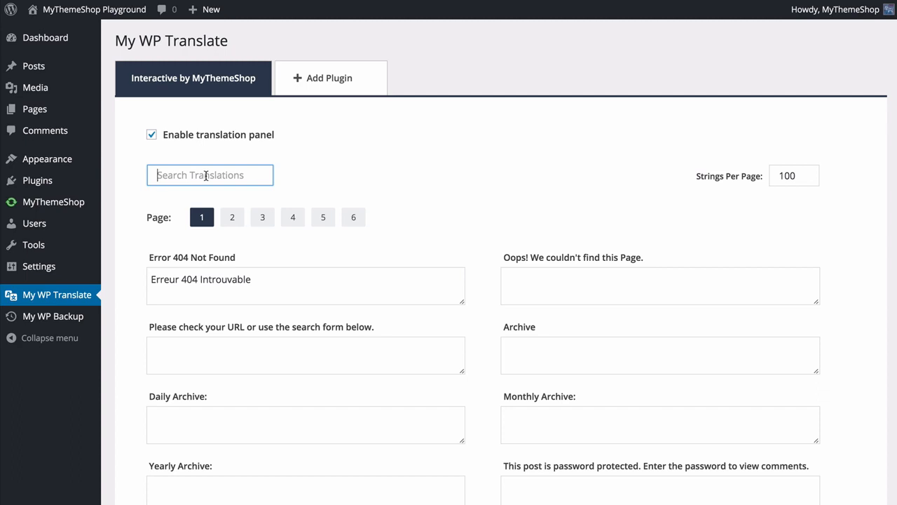
{"action": "type", "text": "oops"}
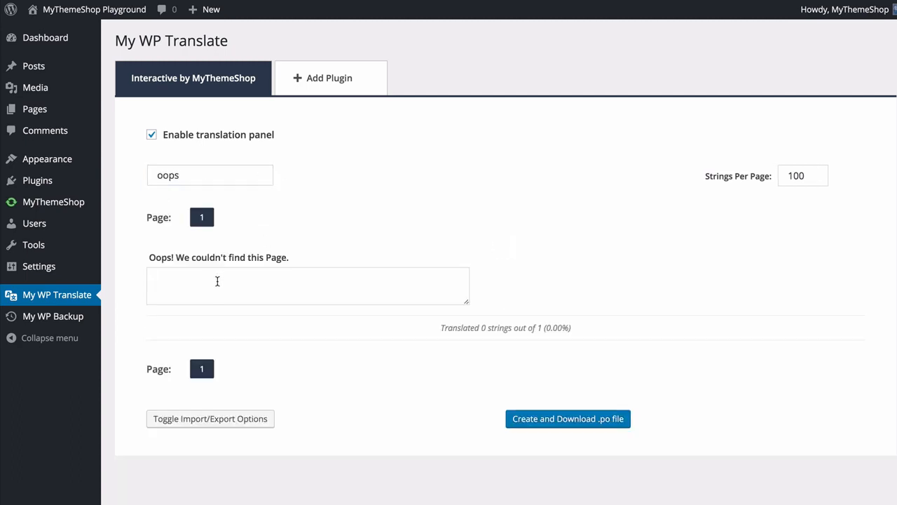
{"action": "left_click", "coordinate": [222, 276]}
{"action": "type", "text": "Oops! Nous ne pouvions pas trouver cette page."}
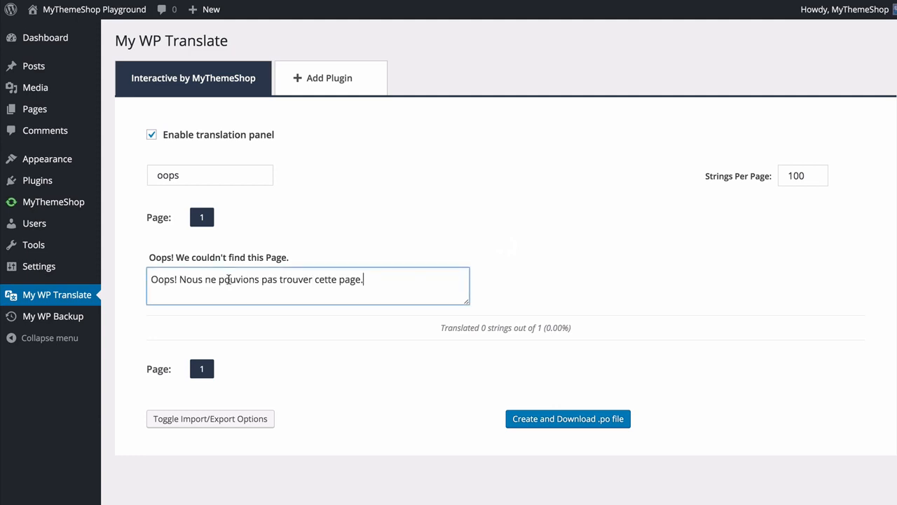
{"action": "left_click", "coordinate": [334, 252]}
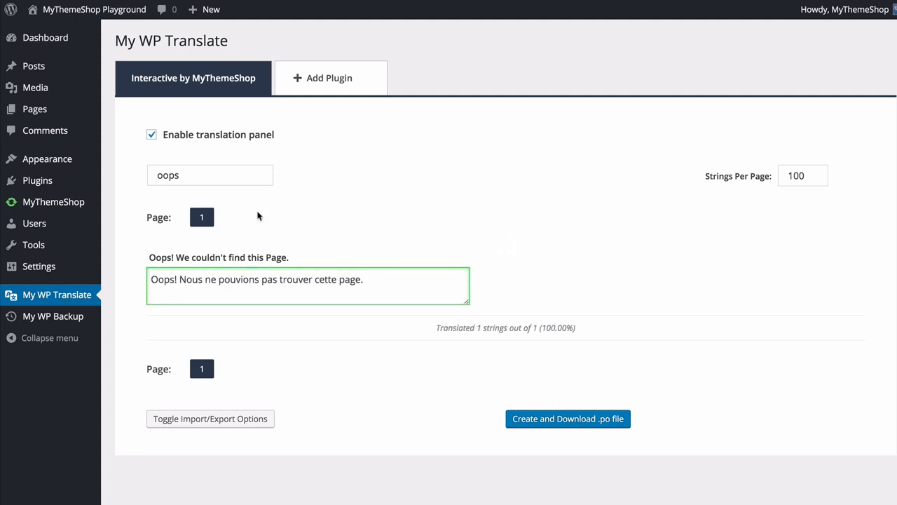
{"action": "double_click", "coordinate": [208, 178]}
{"action": "key", "text": "BackSpace"}
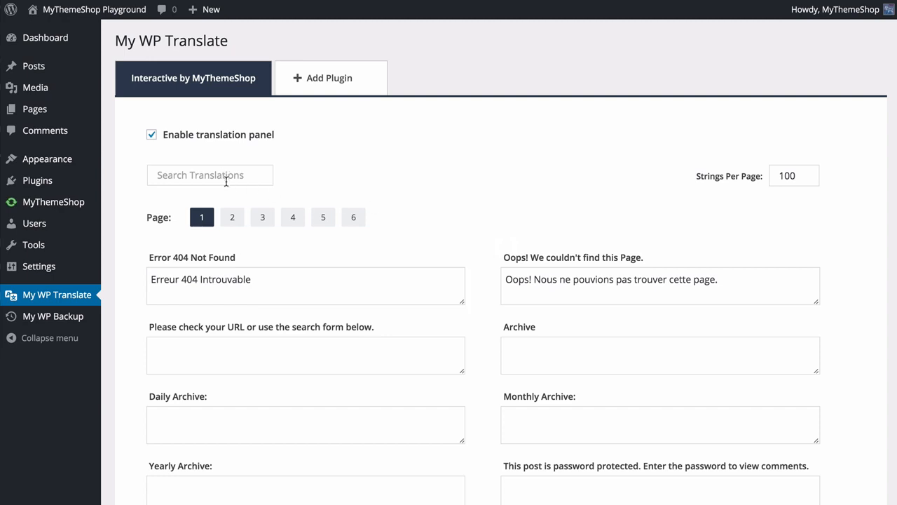
Step: Show the import/export options below the strings and view the export code and the import field for translated strings
{"action": "mouse_move", "coordinate": [105, 17]}
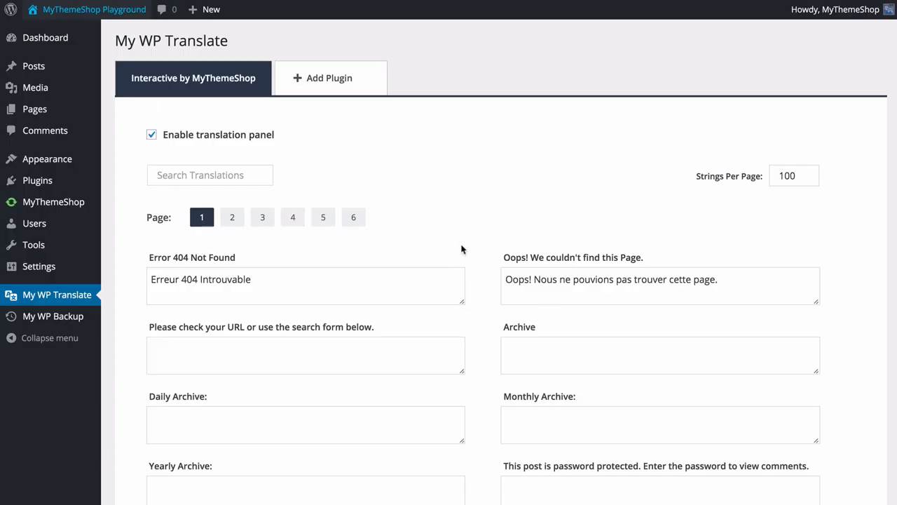
{"action": "scroll", "coordinate": [460, 250], "scroll_direction": "down", "scroll_amount": 7}
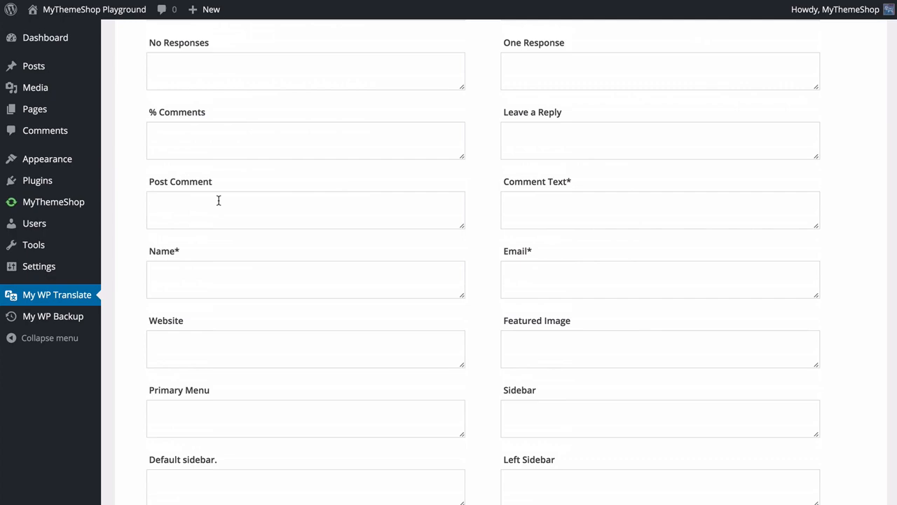
{"action": "scroll", "coordinate": [344, 280], "scroll_direction": "up", "scroll_amount": 2}
{"action": "scroll", "coordinate": [353, 303], "scroll_direction": "down", "scroll_amount": 10}
{"action": "scroll", "coordinate": [343, 277], "scroll_direction": "down", "scroll_amount": 3}
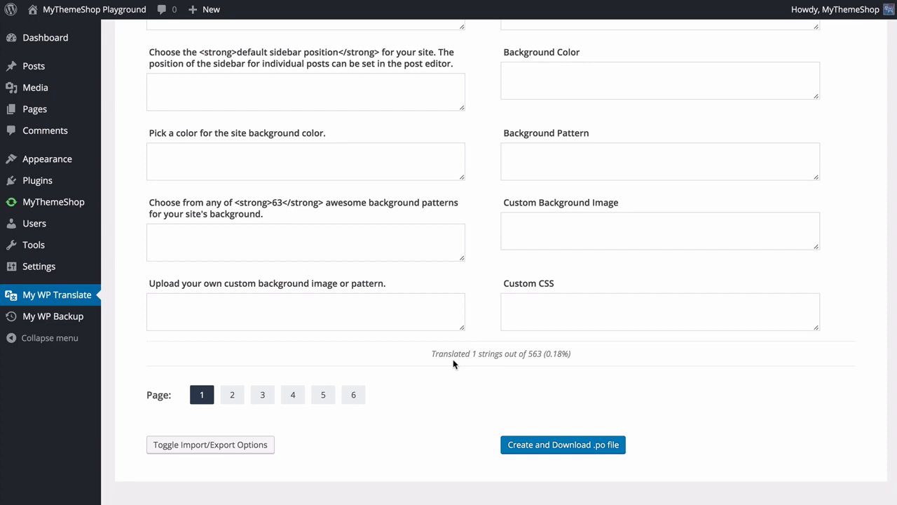
{"action": "left_click", "coordinate": [207, 448]}
{"action": "scroll", "coordinate": [156, 354], "scroll_direction": "down", "scroll_amount": 2}
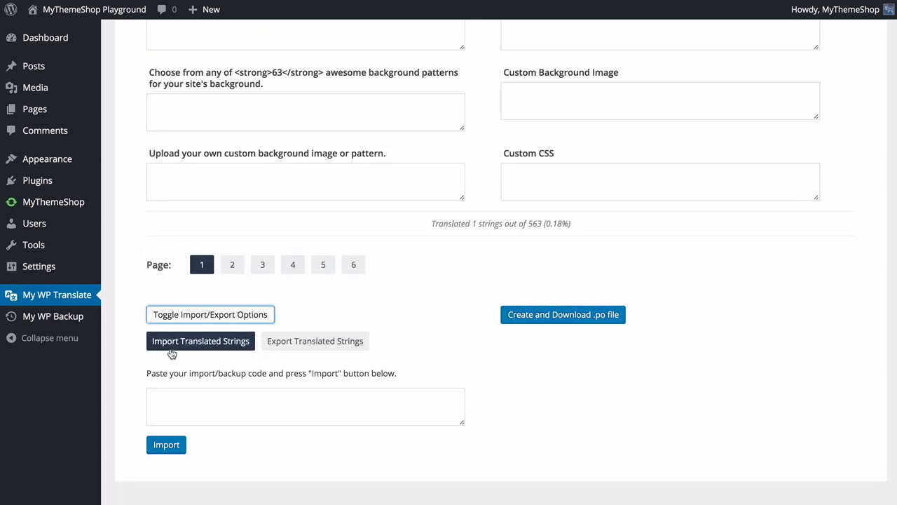
{"action": "left_click", "coordinate": [286, 341]}
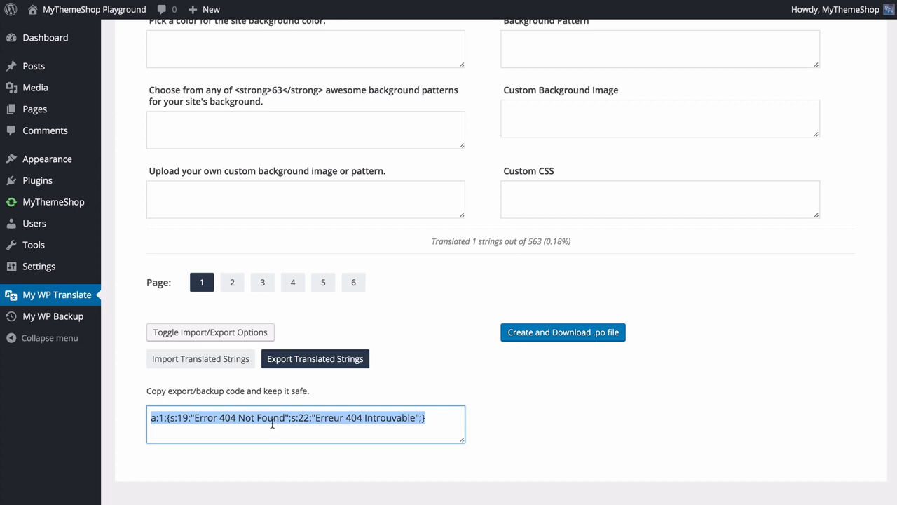
{"action": "left_click", "coordinate": [234, 363]}
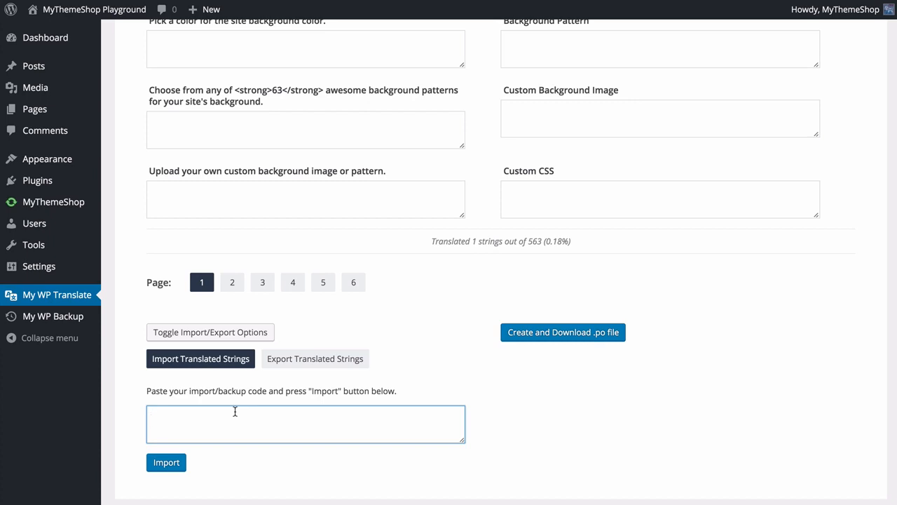
{"action": "left_click", "coordinate": [268, 379]}
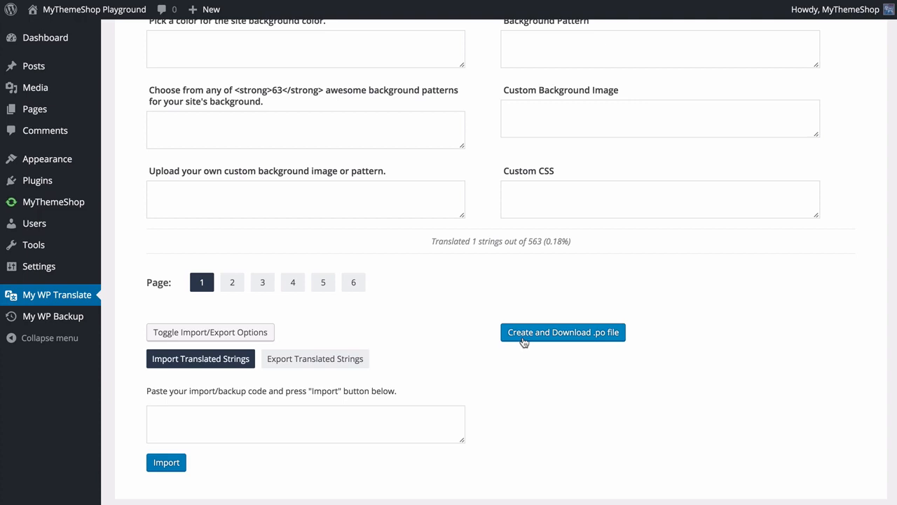
{"action": "scroll", "coordinate": [523, 342], "scroll_direction": "up", "scroll_amount": 20}
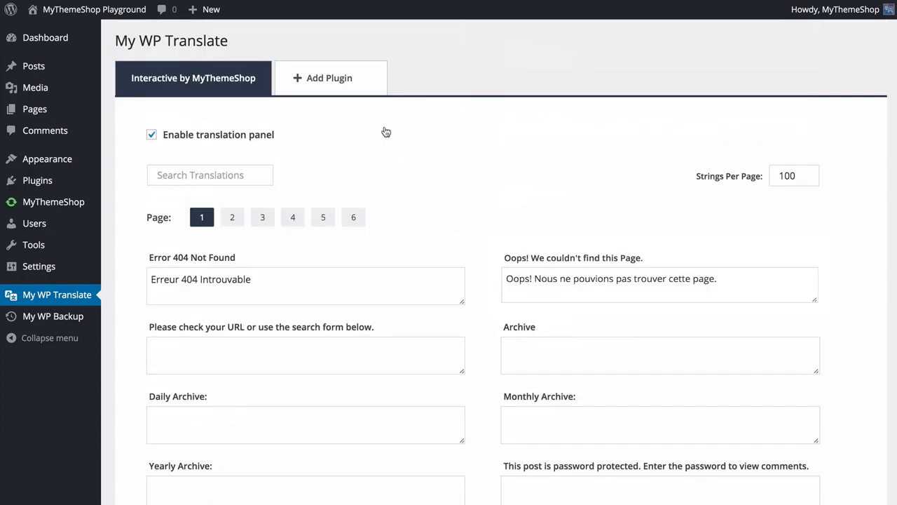
Step: Add the WP Review plugin as a translation target and enable its translation panel
{"action": "left_click", "coordinate": [348, 96]}
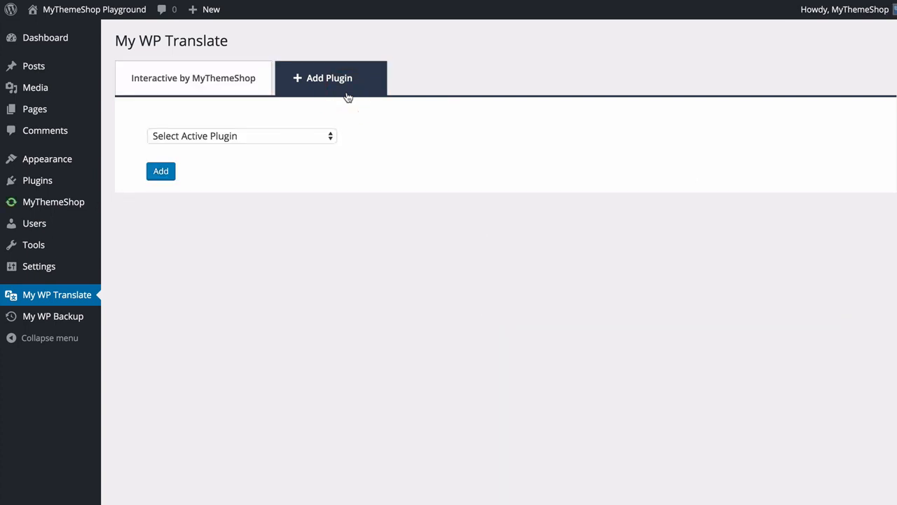
{"action": "left_click", "coordinate": [324, 138]}
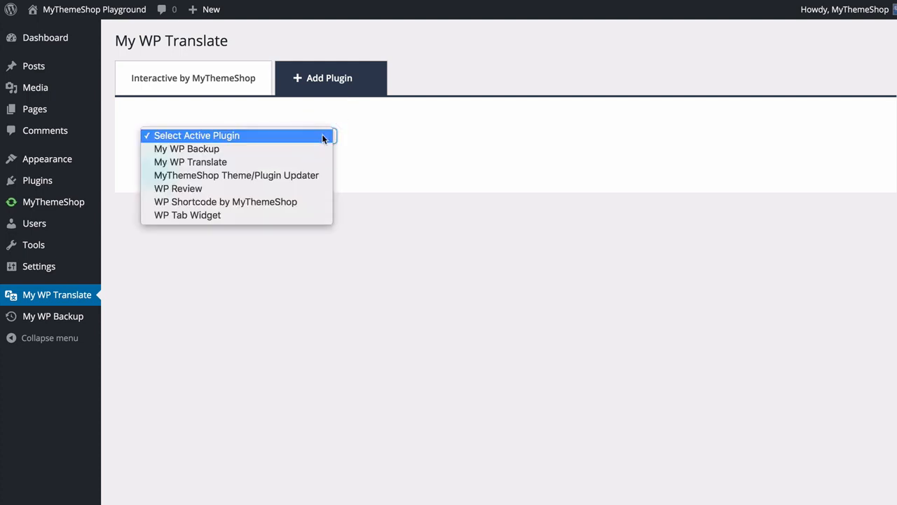
{"action": "left_click", "coordinate": [323, 188]}
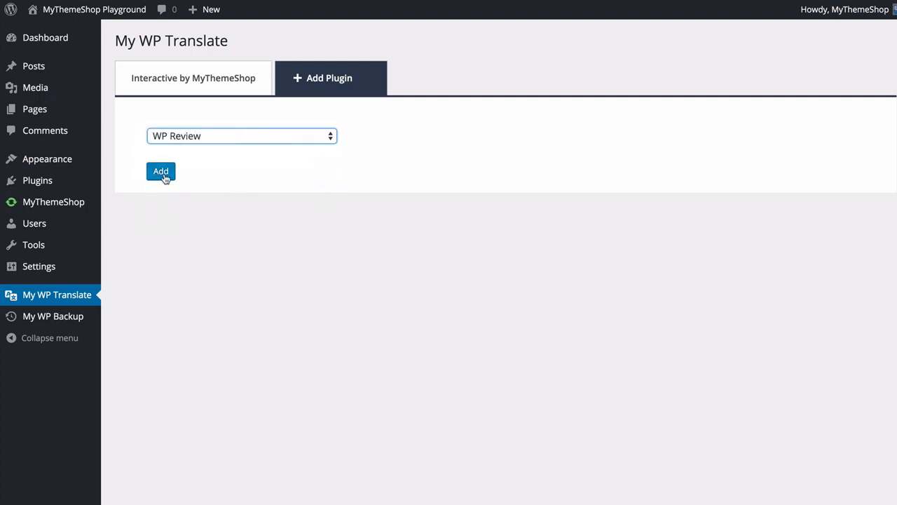
{"action": "left_click", "coordinate": [163, 175]}
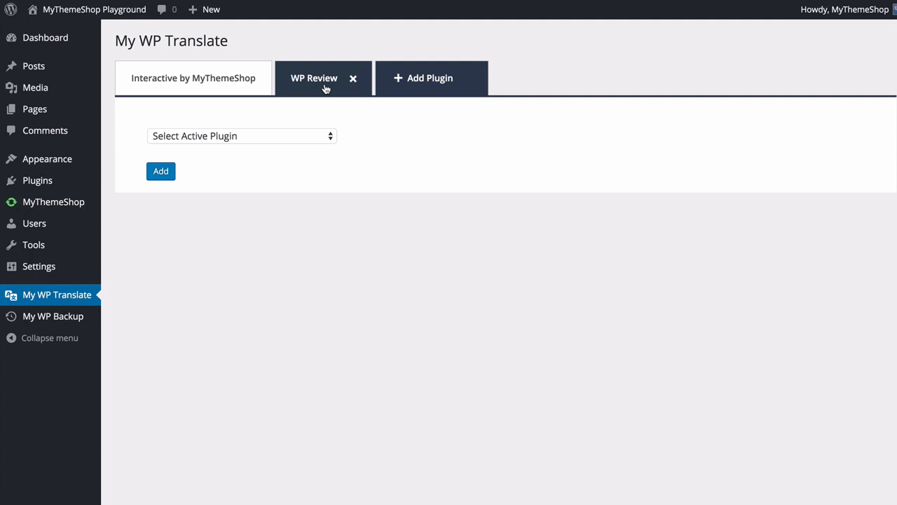
{"action": "left_click", "coordinate": [324, 84]}
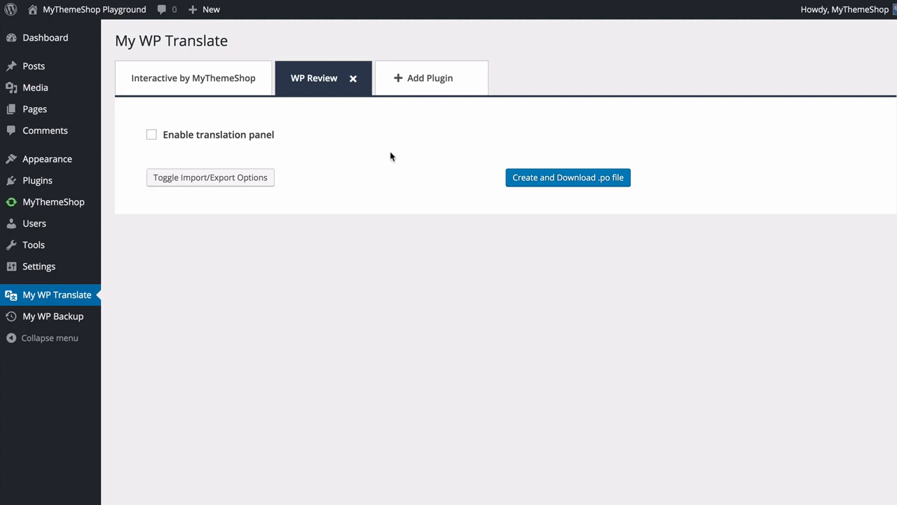
{"action": "left_click", "coordinate": [245, 135]}
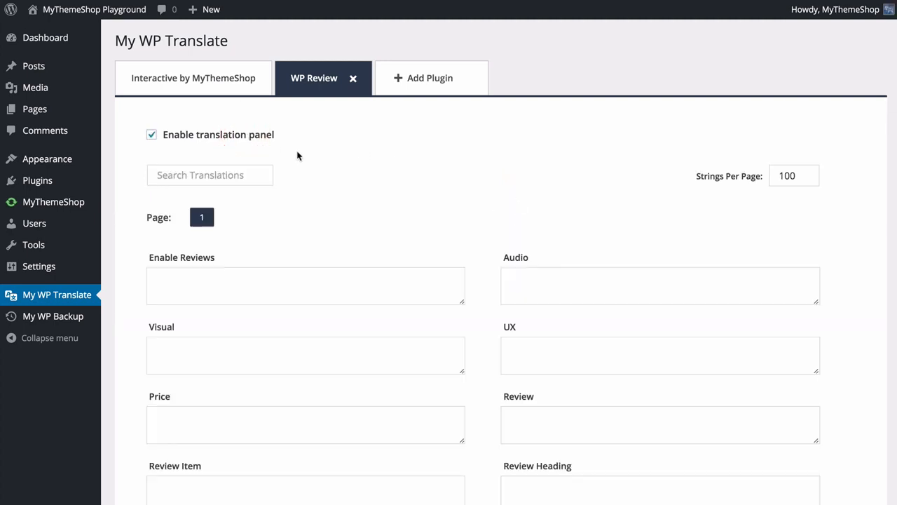
Step: Look through the WP Review plugin's translatable strings and their empty translation fields down to the end of the list
{"action": "scroll", "coordinate": [329, 185], "scroll_direction": "down", "scroll_amount": 1}
{"action": "left_click", "coordinate": [369, 264]}
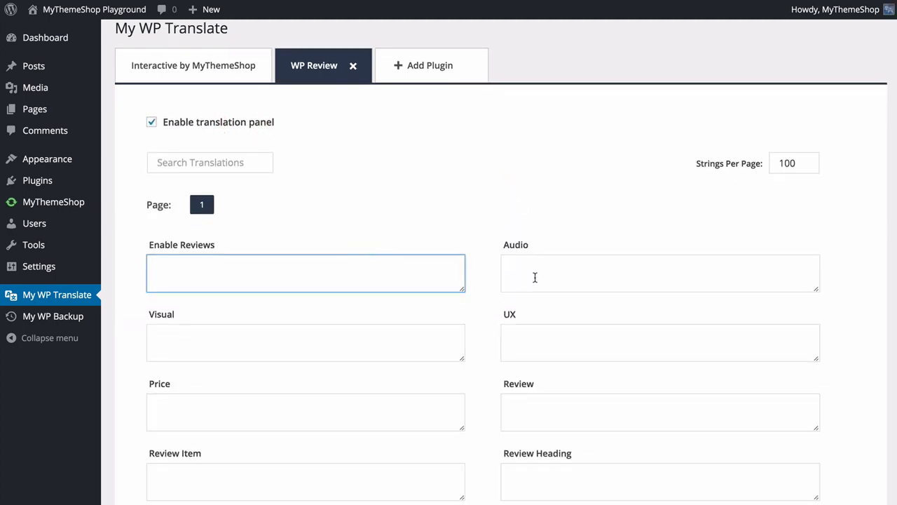
{"action": "left_click", "coordinate": [535, 278]}
{"action": "left_click", "coordinate": [427, 342]}
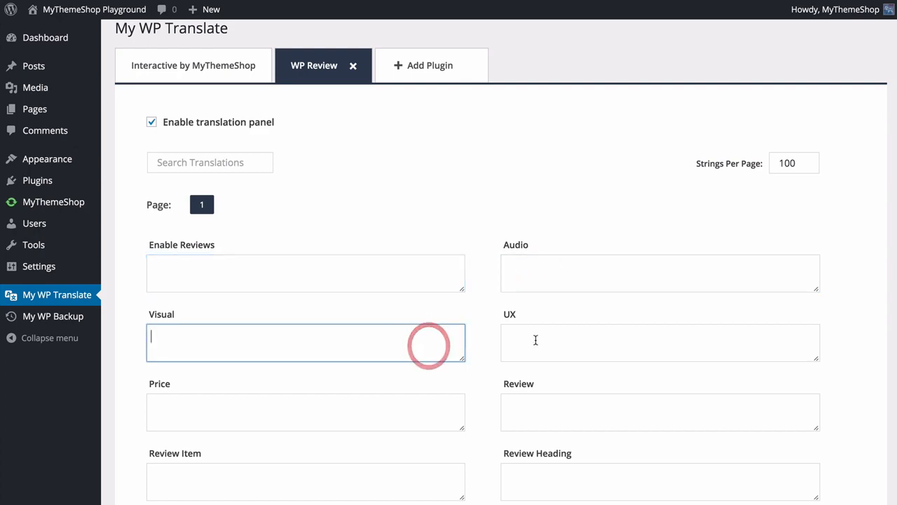
{"action": "left_click", "coordinate": [534, 341]}
{"action": "left_click", "coordinate": [475, 267]}
{"action": "scroll", "coordinate": [475, 246], "scroll_direction": "down", "scroll_amount": 10}
{"action": "scroll", "coordinate": [473, 241], "scroll_direction": "down", "scroll_amount": 10}
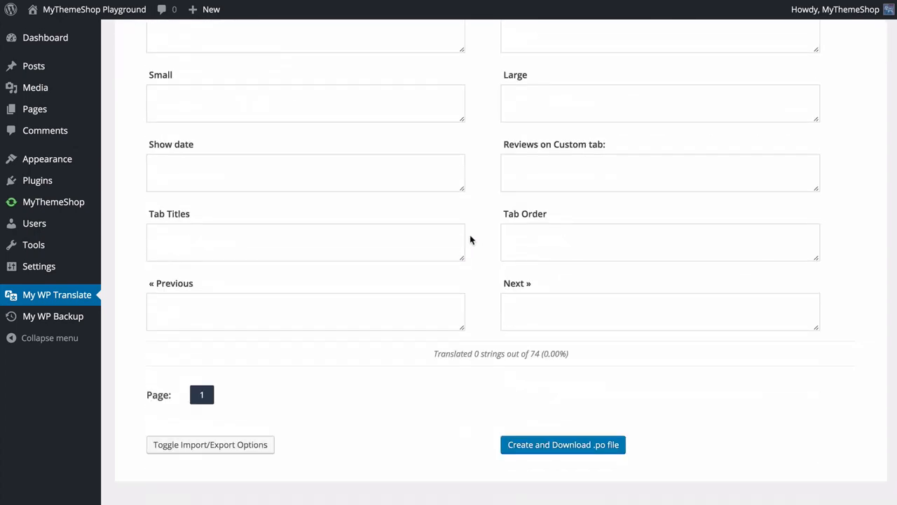
Step: Show the import/export options below the WP Review strings and view the import field for translated strings
{"action": "left_click", "coordinate": [203, 445]}
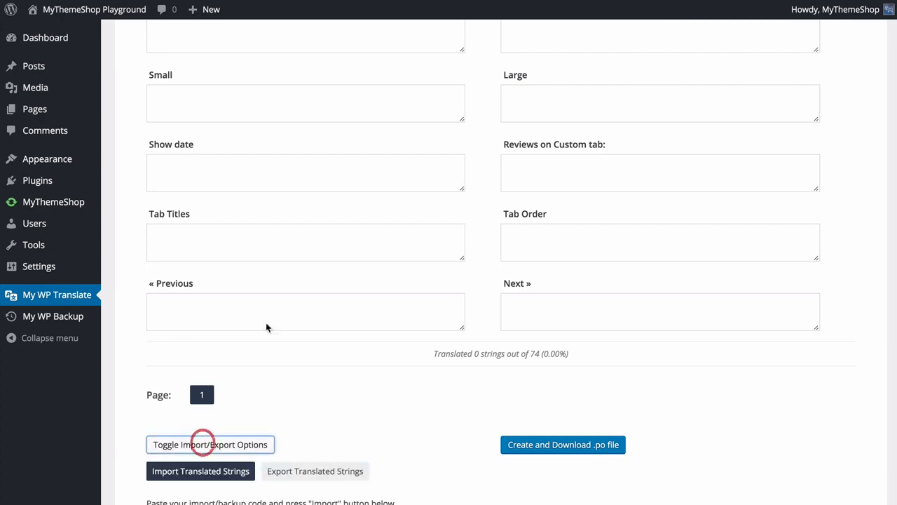
{"action": "scroll", "coordinate": [302, 365], "scroll_direction": "down", "scroll_amount": 3}
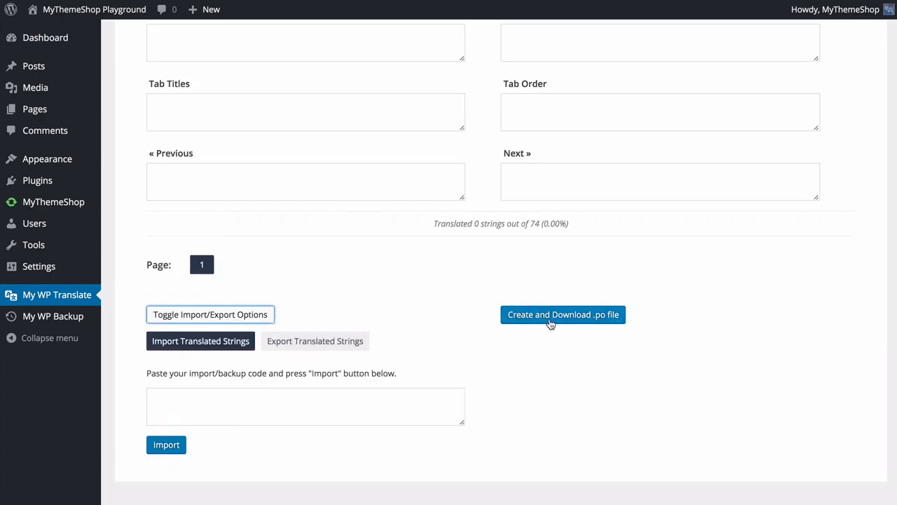
{"action": "scroll", "coordinate": [540, 320], "scroll_direction": "up", "scroll_amount": 20}
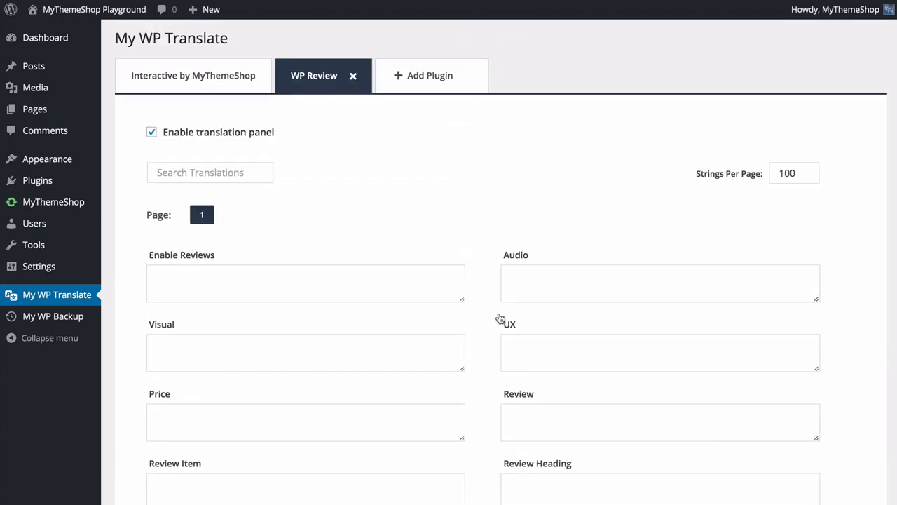
Step: View which other active plugins can be added for translation, and close the list without choosing one
{"action": "left_click", "coordinate": [422, 75]}
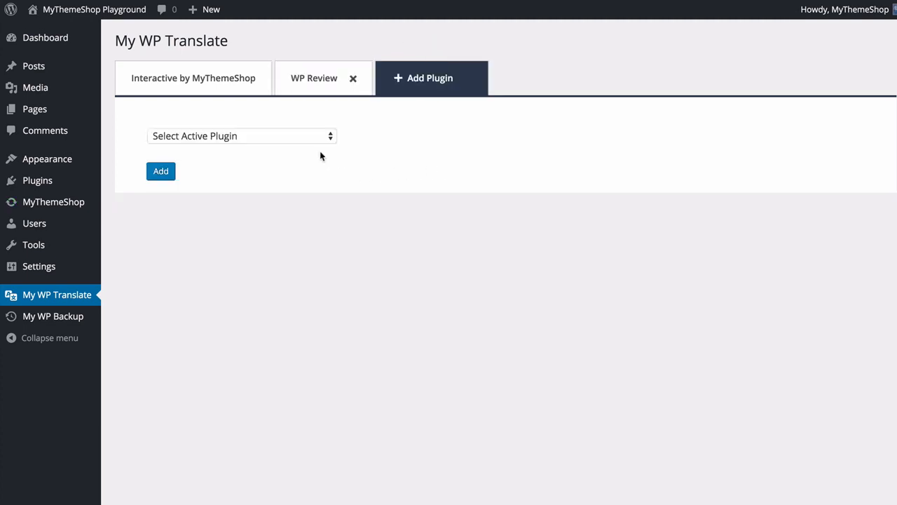
{"action": "left_click", "coordinate": [320, 138]}
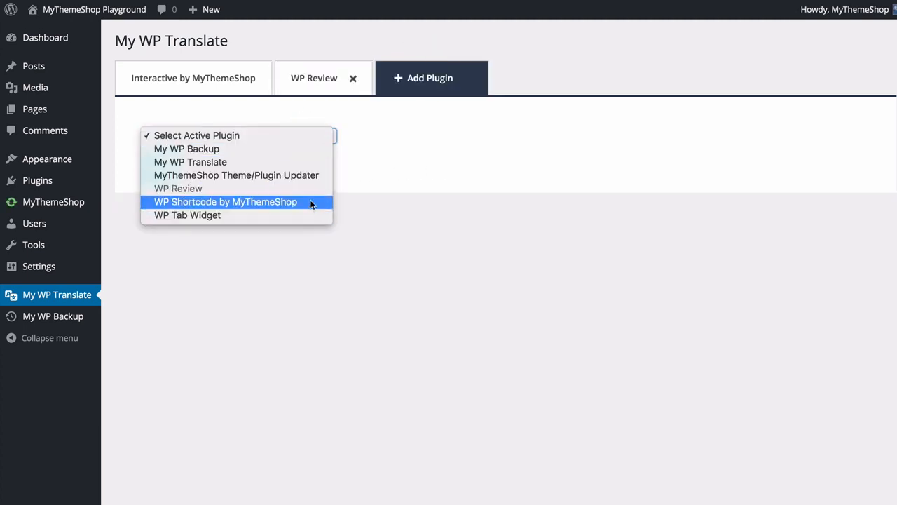
{"action": "left_click", "coordinate": [396, 154]}
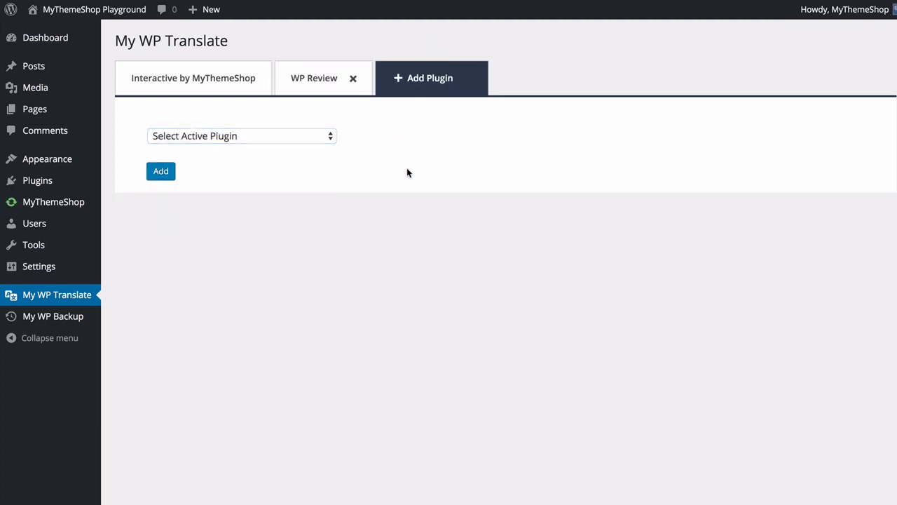
Step: Delete the WP Review plugin's translations from the translator and confirm the deletion
{"action": "left_click", "coordinate": [354, 79]}
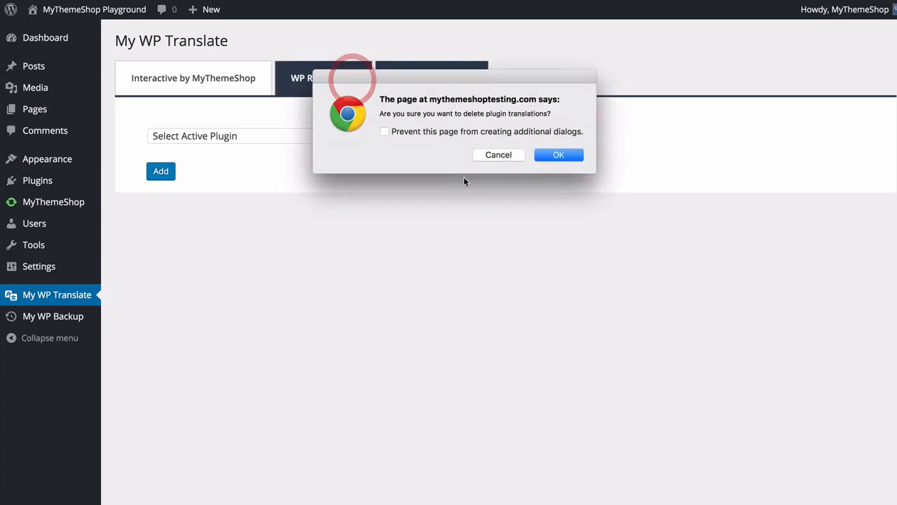
{"action": "left_click", "coordinate": [563, 155]}
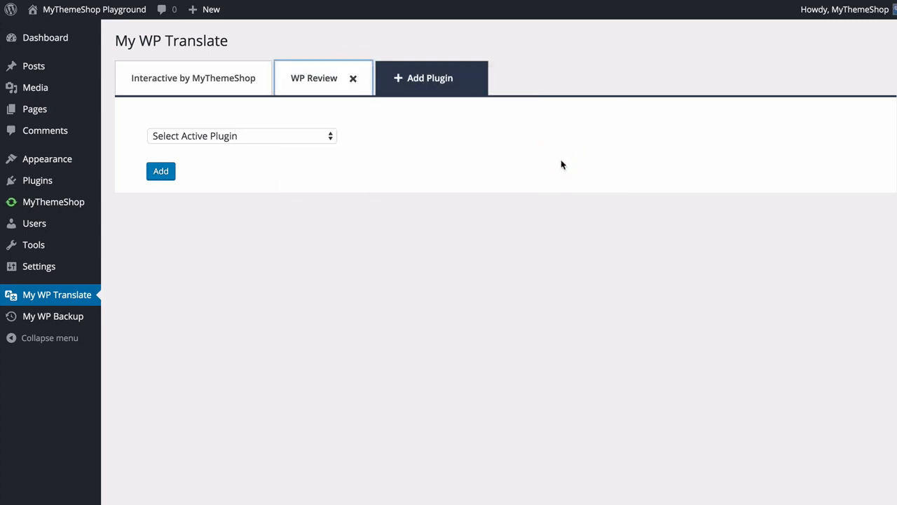
Step: Return to the Interactive theme's strings and select the translation field for "Please check your URL or use the search form below."
{"action": "left_click", "coordinate": [217, 91]}
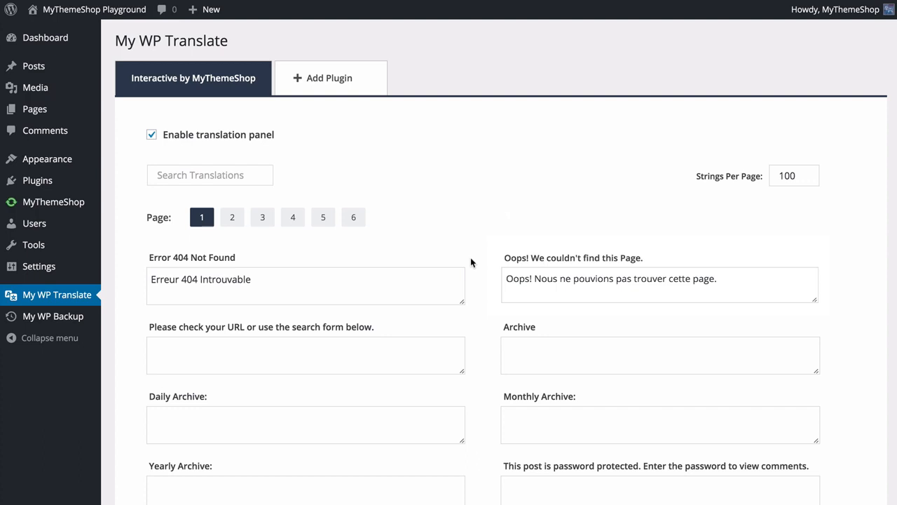
{"action": "left_click", "coordinate": [437, 275]}
{"action": "left_click", "coordinate": [380, 346]}
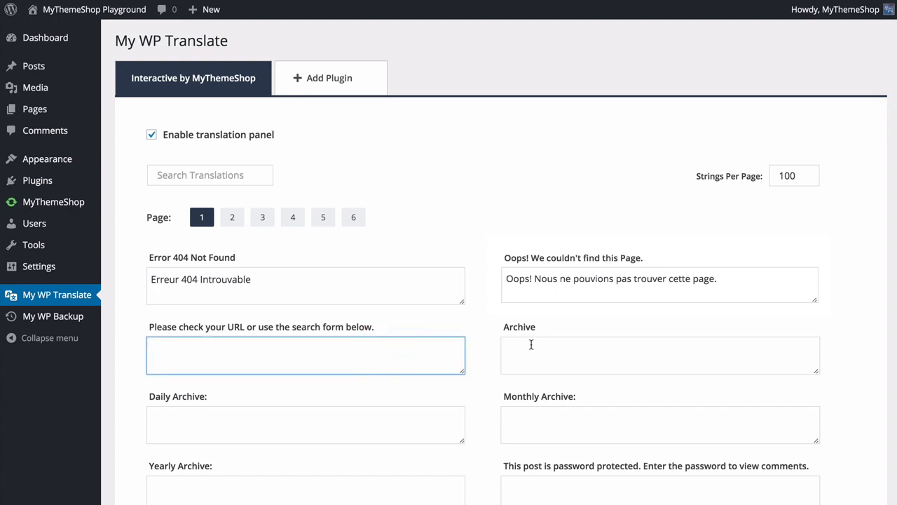